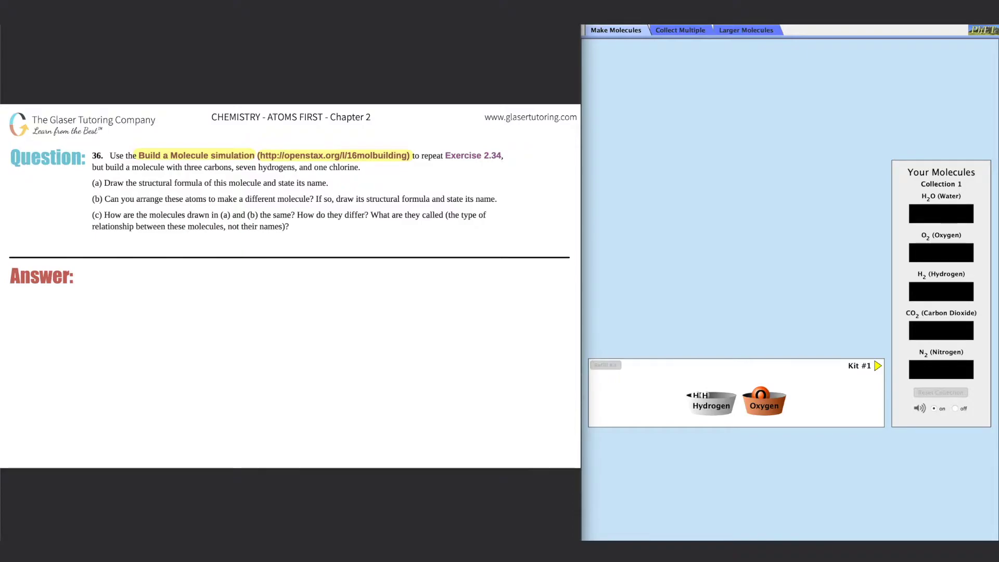
Step: Highlight "three carbons, seven hydrogens, and one chlorine" in the question and write "3C, 7H, 1Cl" above it
drag(182, 167, 364, 167)
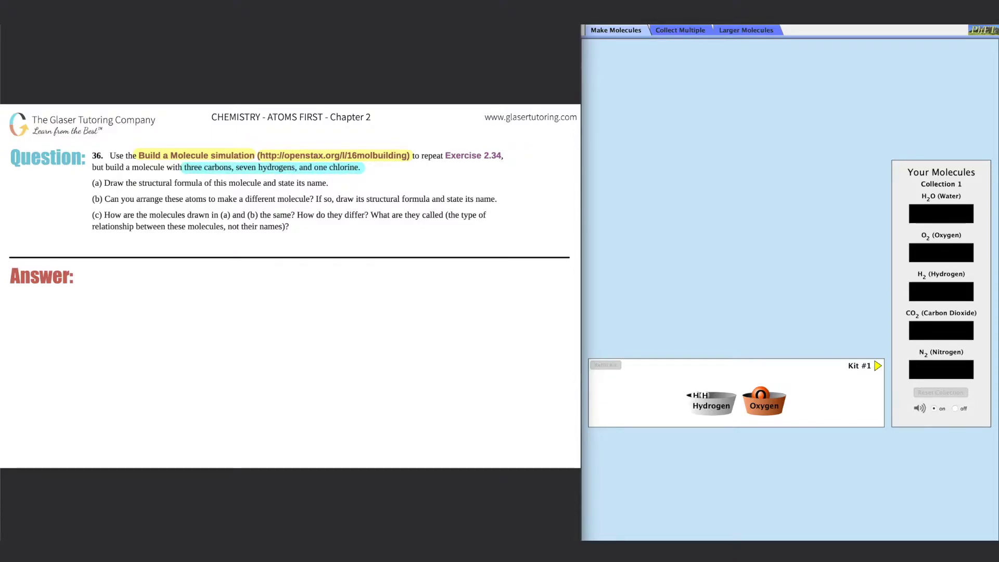
mouse_move(219, 128)
mouse_down()
mouse_move(218, 142)
mouse_move(239, 142)
mouse_up()
drag(250, 137, 274, 134)
mouse_move(280, 125)
mouse_down()
mouse_move(280, 141)
mouse_move(291, 133)
mouse_move(300, 145)
mouse_move(341, 141)
mouse_up()
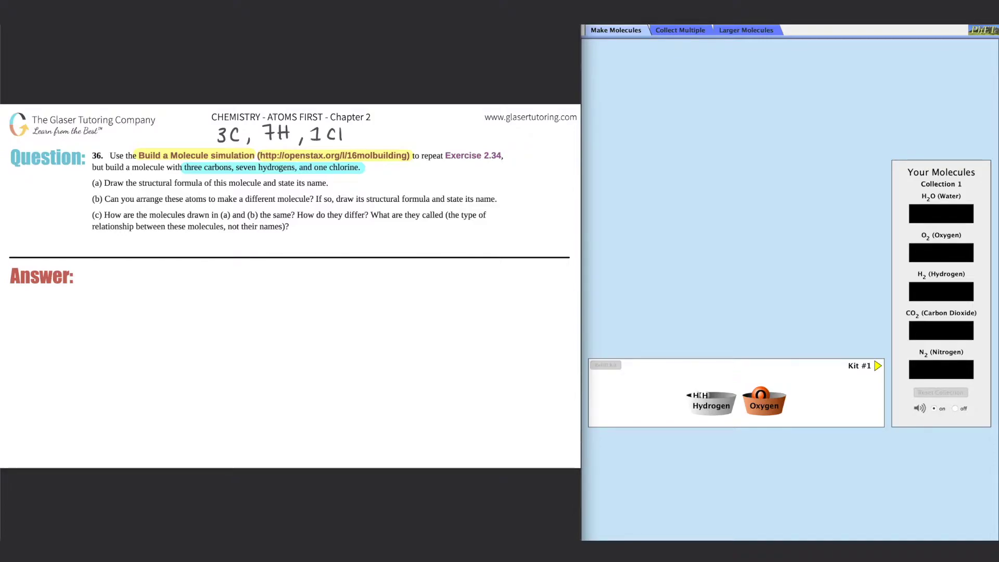
Step: Write the part labels a, b and c in a row across the Answer area
drag(31, 302, 33, 316)
drag(222, 293, 222, 311)
click(238, 311)
drag(417, 301, 417, 313)
click(427, 311)
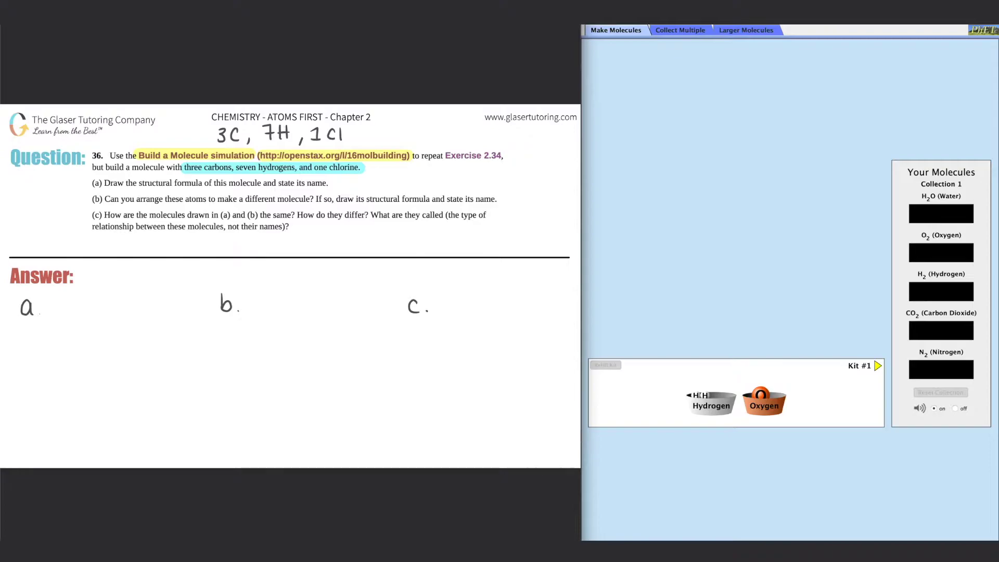
Step: Highlight "structural formula" in part (a) and annotate Exercise 2.34 with an arrow and the note "larger molecule"
drag(138, 183, 202, 183)
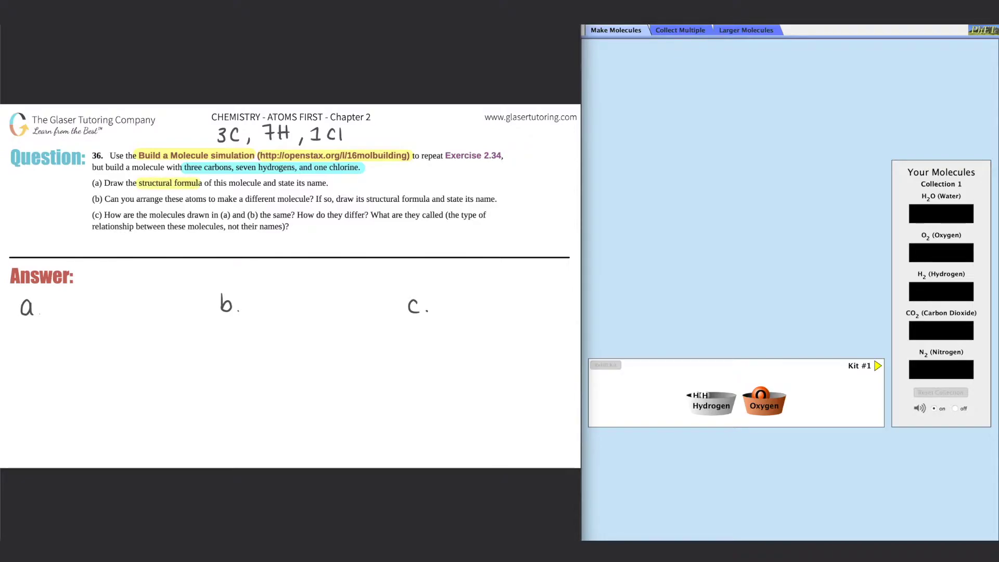
key(super+Tab)
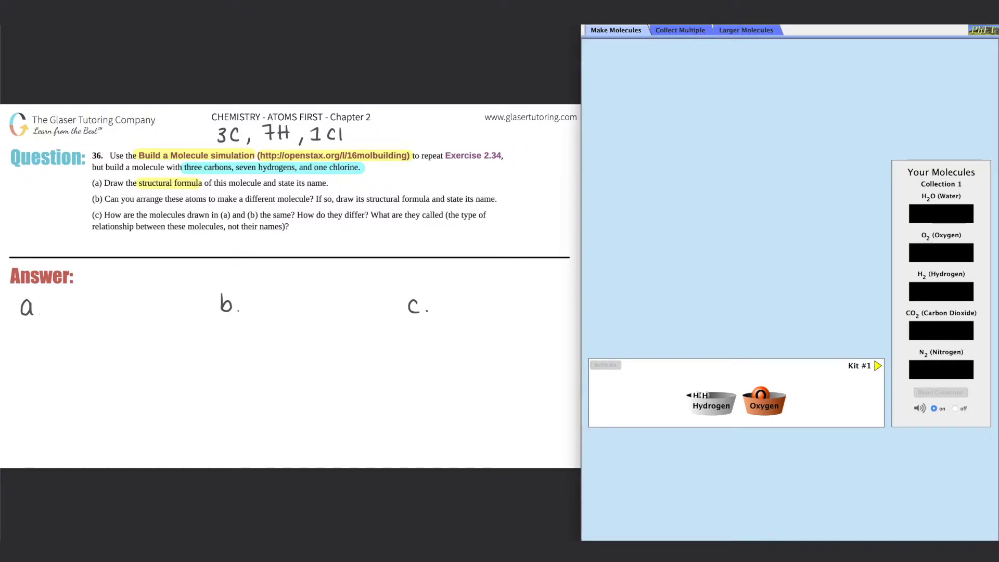
key(super+Tab)
mouse_move(483, 163)
mouse_down()
mouse_move(498, 163)
mouse_move(497, 184)
mouse_move(518, 175)
mouse_move(529, 192)
mouse_move(544, 180)
mouse_move(520, 204)
mouse_move(574, 199)
mouse_up()
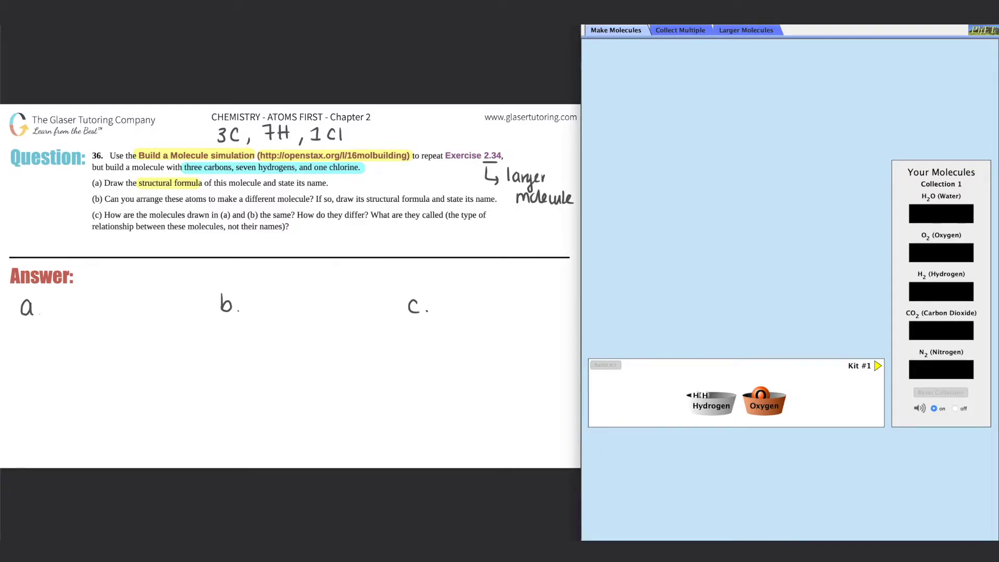
Step: Switch the simulation to Larger Molecules, browse the available atom kits and return to Kit #1
click(746, 30)
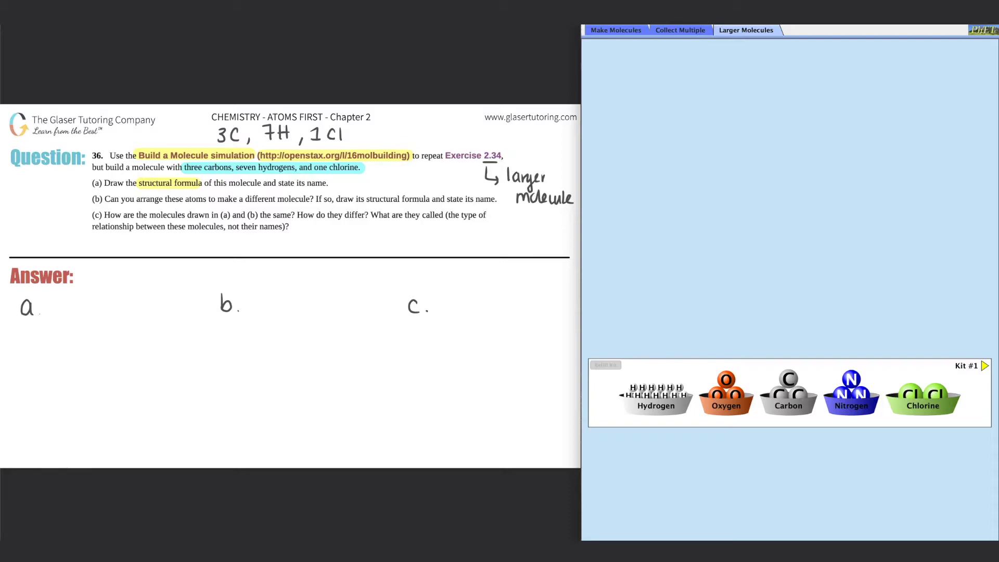
click(985, 365)
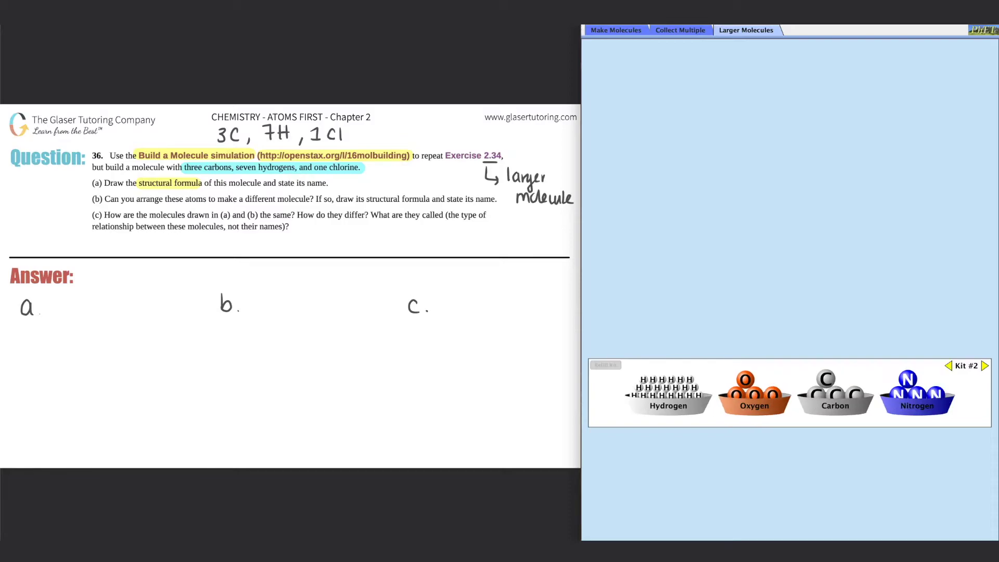
click(986, 366)
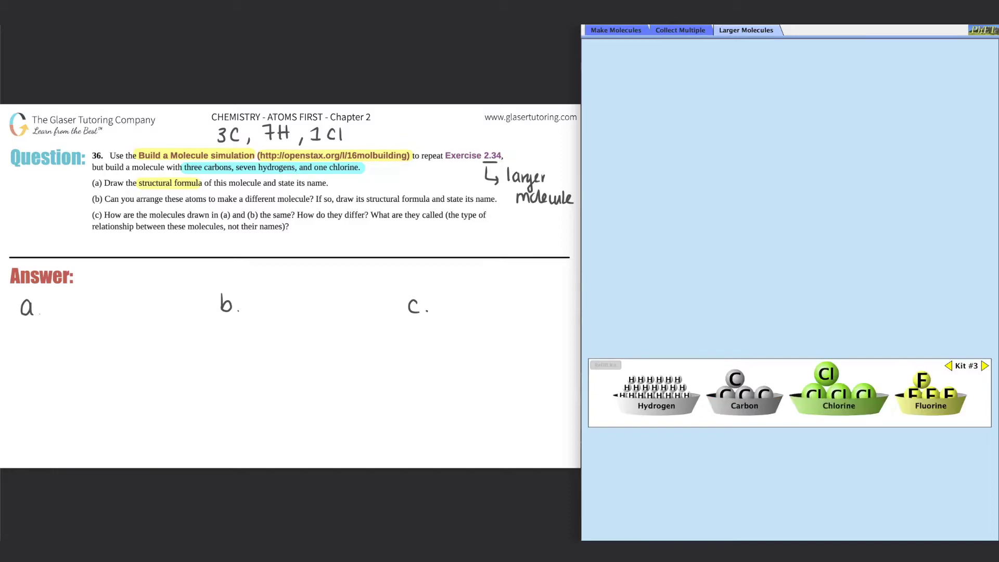
click(985, 366)
click(949, 365)
click(948, 366)
click(948, 366)
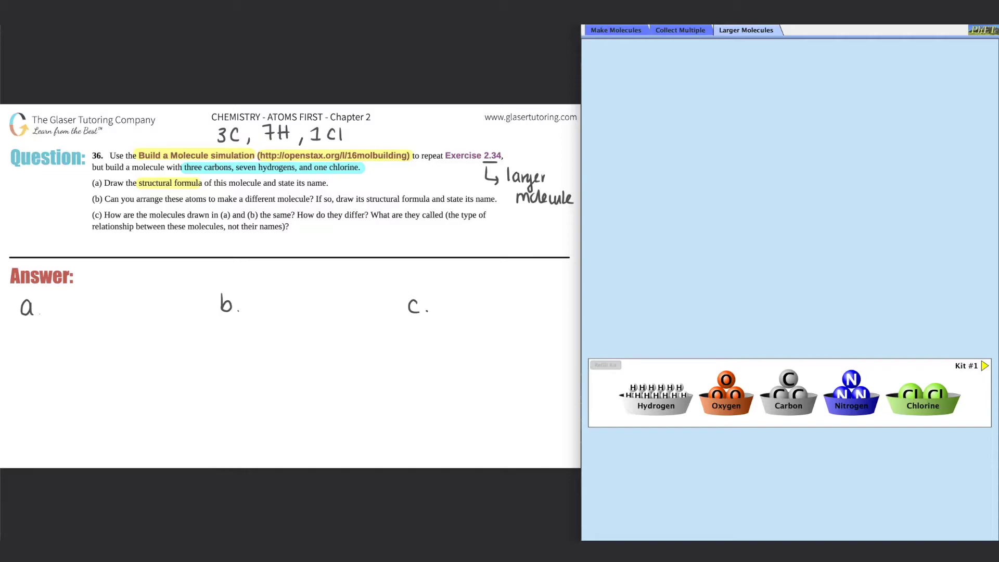
Step: Join three carbon atoms in a straight chain and attach one chlorine to the end carbon
drag(789, 379, 819, 184)
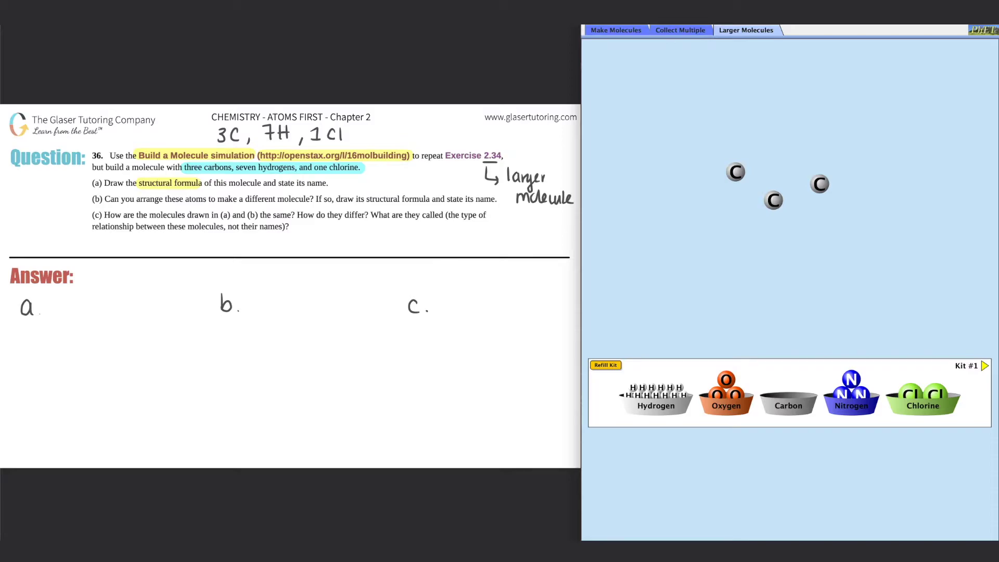
drag(736, 172, 755, 200)
drag(820, 184, 793, 201)
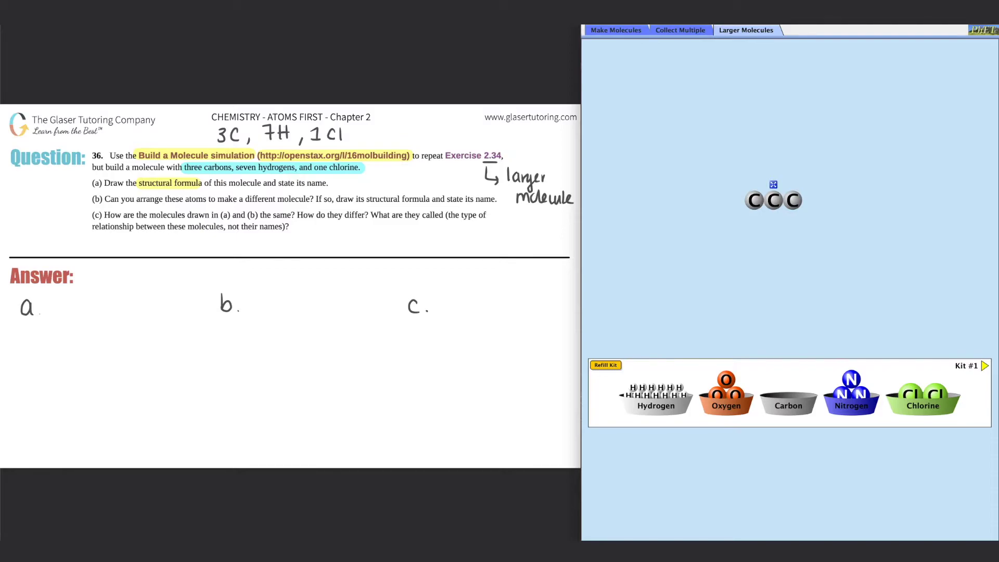
drag(910, 394, 815, 201)
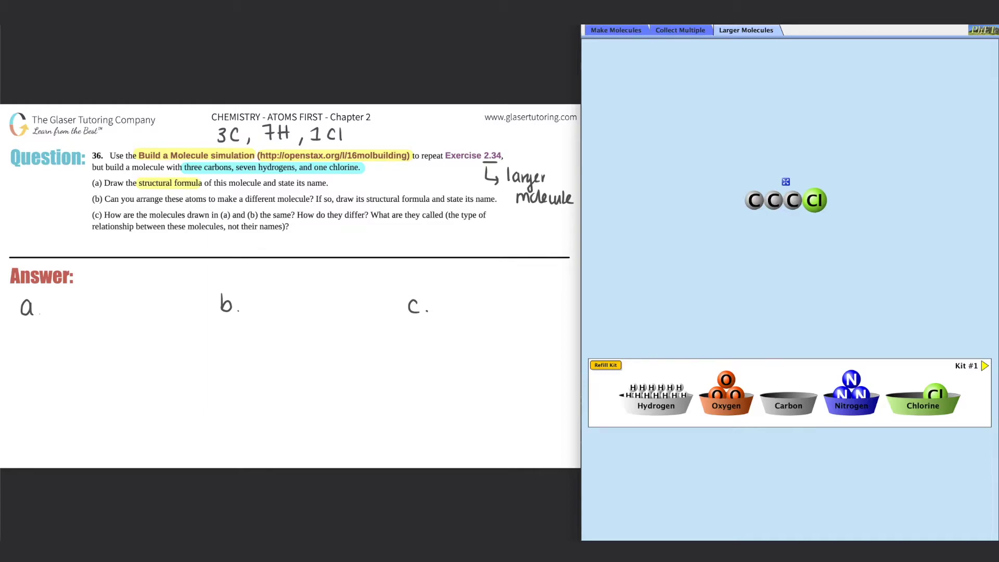
Step: Attach seven hydrogens to the carbon chain, three on the end carbon and two on each of the others
drag(670, 388, 740, 200)
drag(661, 388, 754, 215)
drag(665, 394, 754, 187)
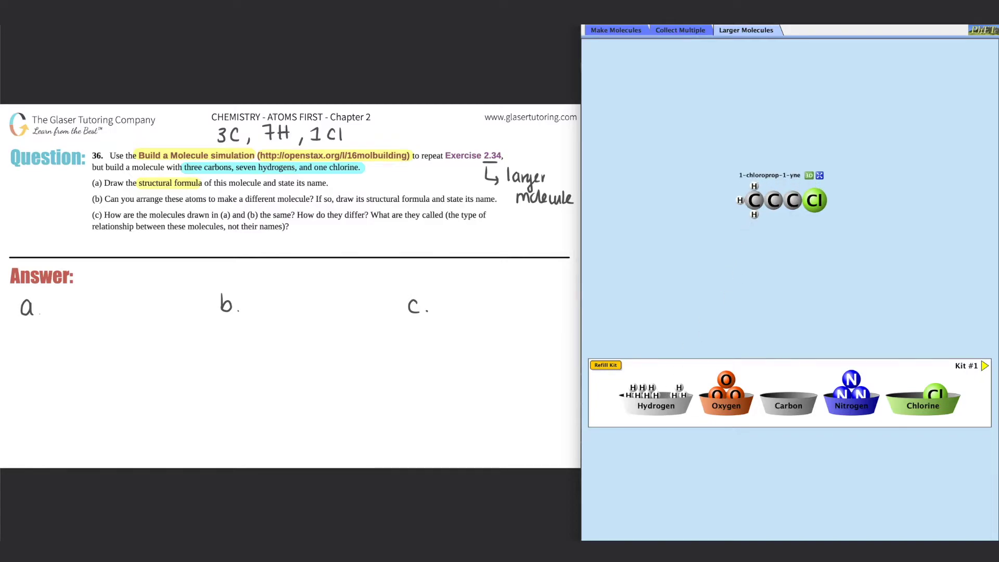
drag(679, 387, 773, 214)
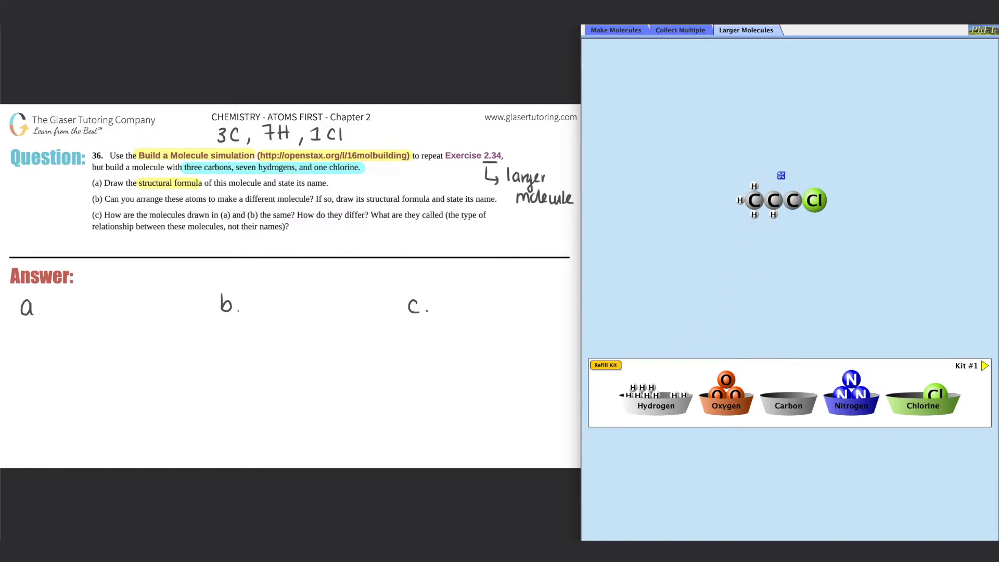
drag(675, 394, 774, 186)
drag(651, 388, 793, 185)
drag(643, 388, 792, 215)
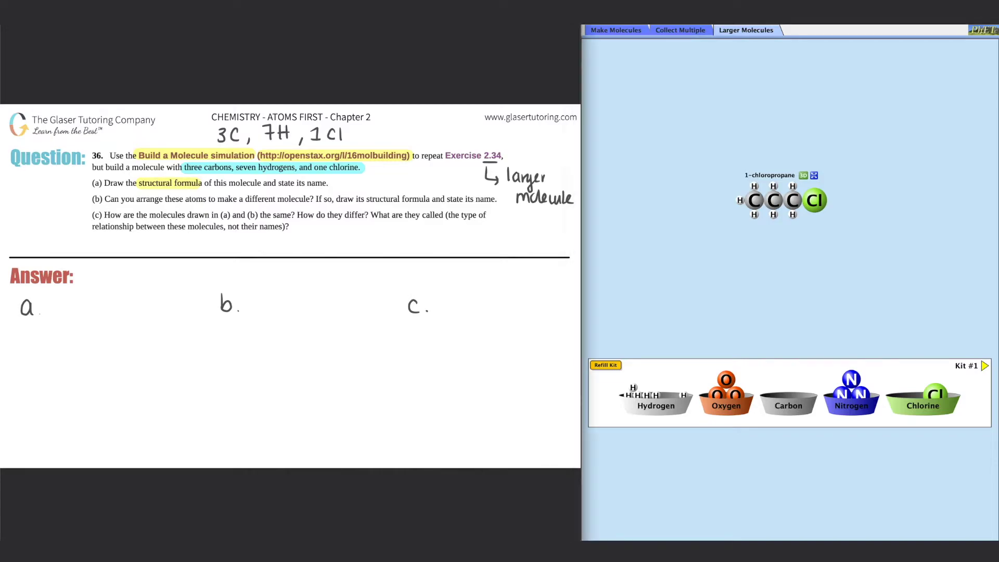
Step: Write "MF = C3H7Cl" beside label a, then underline "structural formula" and annotate it as "showing the bonds"
drag(141, 190, 195, 190)
drag(50, 312, 62, 311)
mouse_move(65, 295)
mouse_down()
mouse_move(65, 311)
mouse_move(77, 295)
mouse_up()
mouse_move(67, 301)
mouse_down()
mouse_move(123, 319)
mouse_move(137, 313)
mouse_up()
mouse_move(143, 294)
mouse_down()
mouse_move(143, 313)
mouse_move(142, 303)
mouse_up()
mouse_move(149, 306)
mouse_down()
mouse_move(171, 301)
mouse_move(186, 318)
mouse_up()
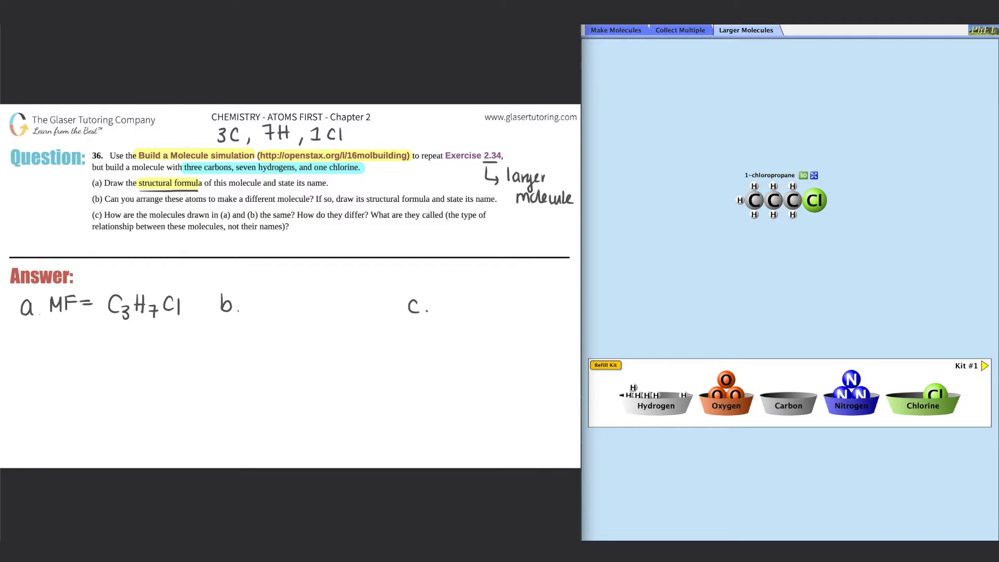
mouse_move(144, 192)
mouse_down()
mouse_move(72, 195)
mouse_move(78, 200)
mouse_move(13, 188)
mouse_move(7, 198)
mouse_move(18, 185)
mouse_move(22, 197)
mouse_move(50, 193)
mouse_move(46, 207)
mouse_move(9, 214)
mouse_move(69, 214)
mouse_up()
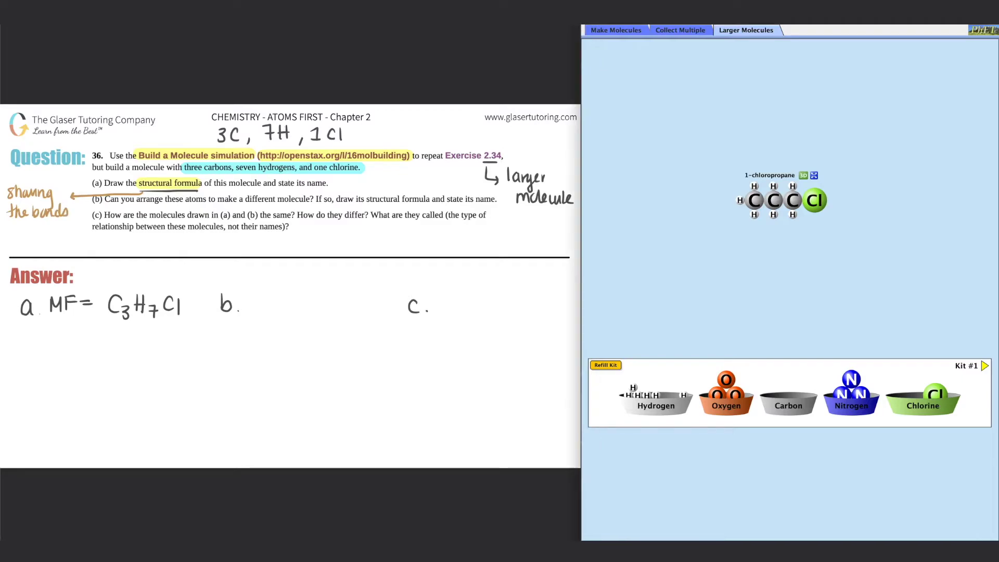
Step: View the 1-chloropropane molecule in 3D as Space Filling and Ball and Stick, then close the 3D view
click(804, 175)
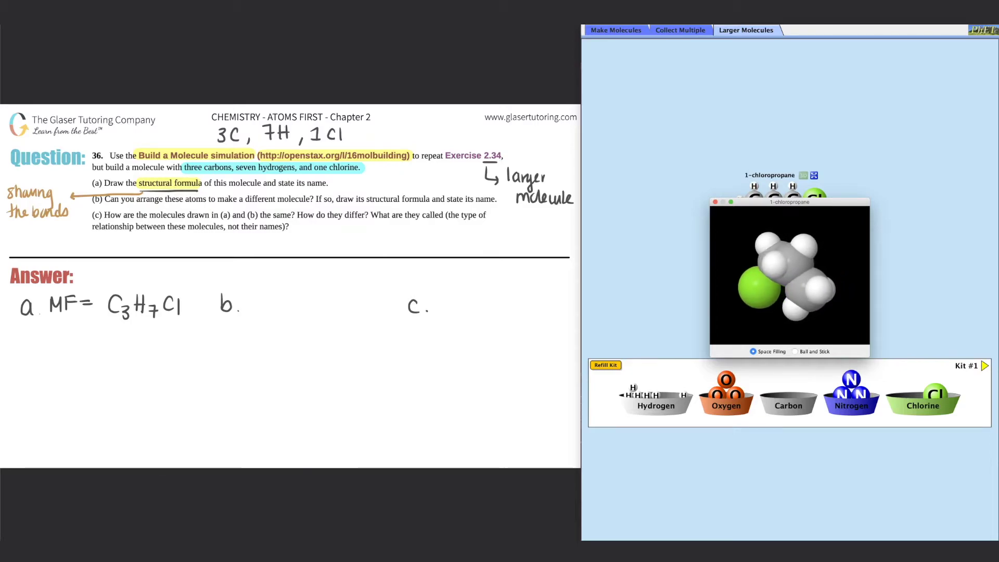
click(794, 351)
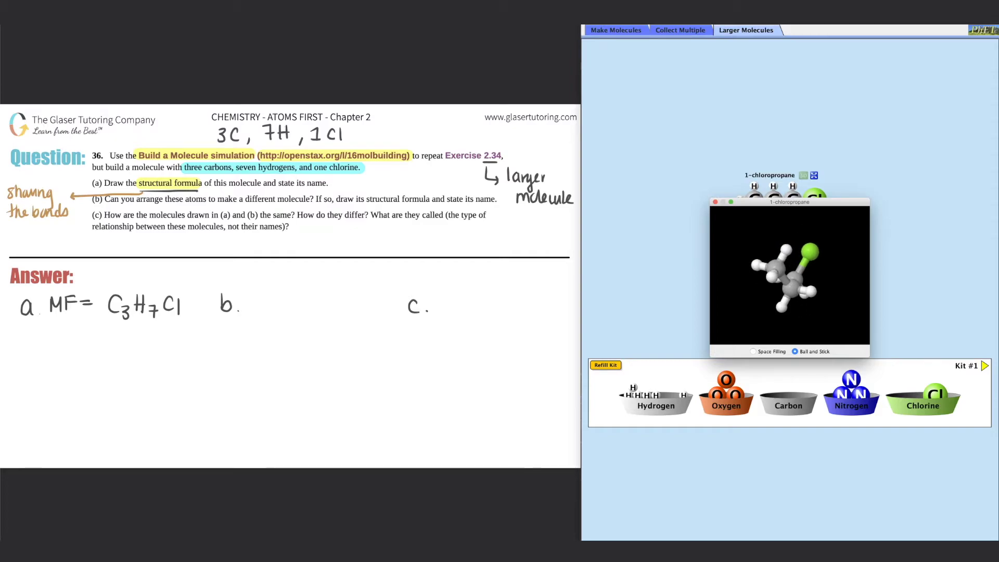
key(super+w)
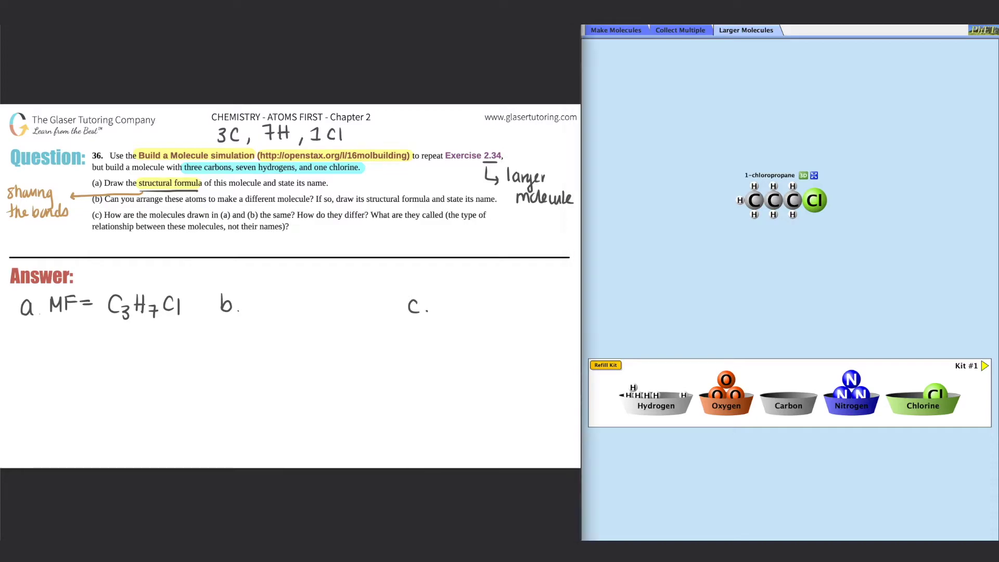
Step: Draw the part a structure as a C–C–C–Cl chain with seven hydrogens bonded to the carbons
mouse_move(51, 370)
mouse_down()
mouse_move(42, 371)
mouse_move(52, 390)
mouse_up()
mouse_move(55, 381)
mouse_down()
mouse_move(82, 374)
mouse_move(84, 389)
mouse_move(116, 376)
mouse_move(121, 390)
mouse_move(172, 392)
mouse_up()
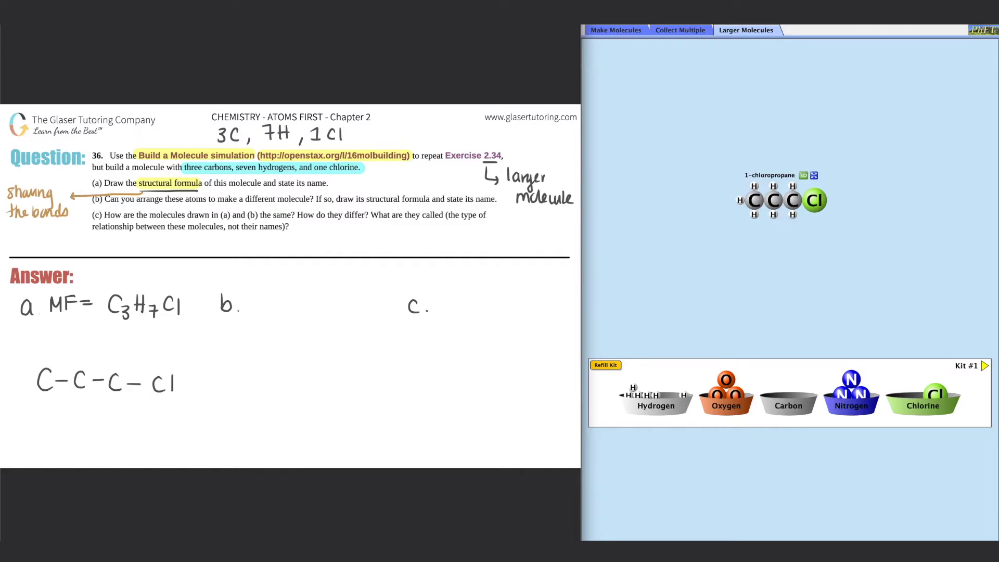
mouse_move(47, 347)
mouse_down()
mouse_move(46, 362)
mouse_move(51, 342)
mouse_up()
mouse_move(25, 383)
mouse_down()
mouse_move(36, 382)
mouse_move(14, 389)
mouse_up()
drag(19, 371, 41, 415)
drag(38, 419, 43, 434)
drag(79, 357, 78, 369)
drag(76, 336, 83, 349)
drag(79, 396, 75, 430)
drag(79, 417, 79, 424)
mouse_move(114, 357)
mouse_down()
mouse_move(114, 369)
mouse_move(112, 351)
mouse_up()
drag(118, 337, 119, 351)
drag(113, 398, 110, 434)
drag(116, 420, 115, 434)
Step: Bracket the part a structure with the label "Structural Formula" and write the name "1-chloropropane" below it
drag(185, 339, 184, 431)
mouse_move(202, 374)
mouse_down()
mouse_move(195, 387)
mouse_move(262, 380)
mouse_up()
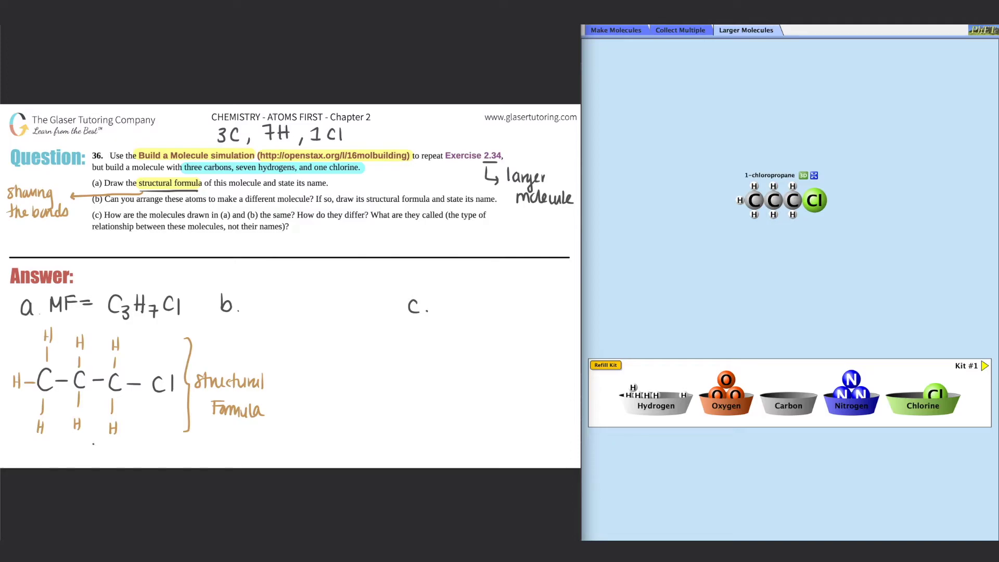
drag(94, 444, 94, 462)
drag(97, 456, 116, 459)
drag(122, 446, 130, 463)
mouse_move(134, 446)
mouse_down()
mouse_move(165, 466)
mouse_move(194, 456)
mouse_up()
mouse_move(197, 453)
mouse_down()
mouse_move(197, 467)
mouse_move(211, 461)
mouse_up()
drag(213, 461, 232, 462)
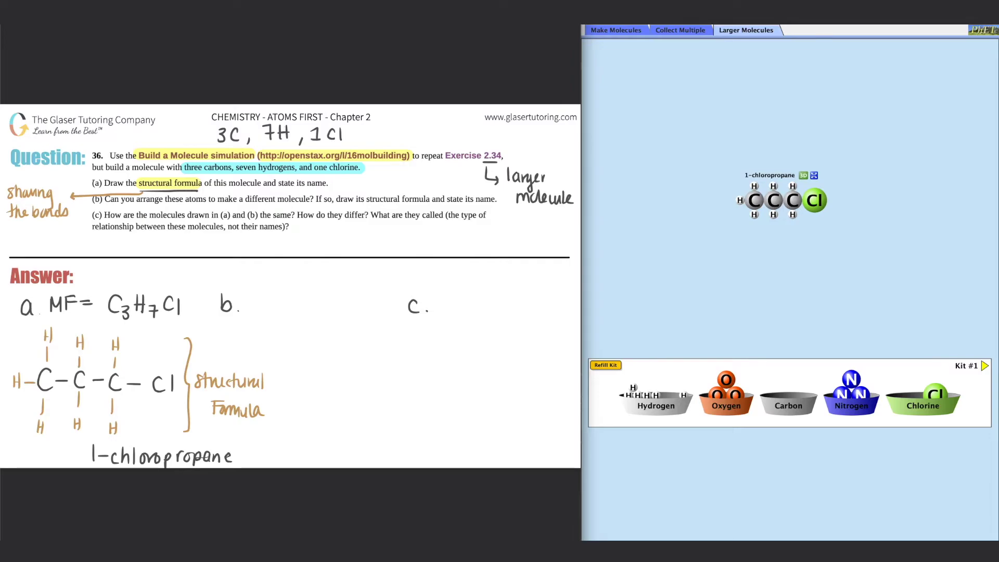
Step: Tick off part (a) and highlight "arrange these atoms to make a different molecule?" in part (b)
drag(94, 179, 109, 170)
drag(135, 200, 315, 200)
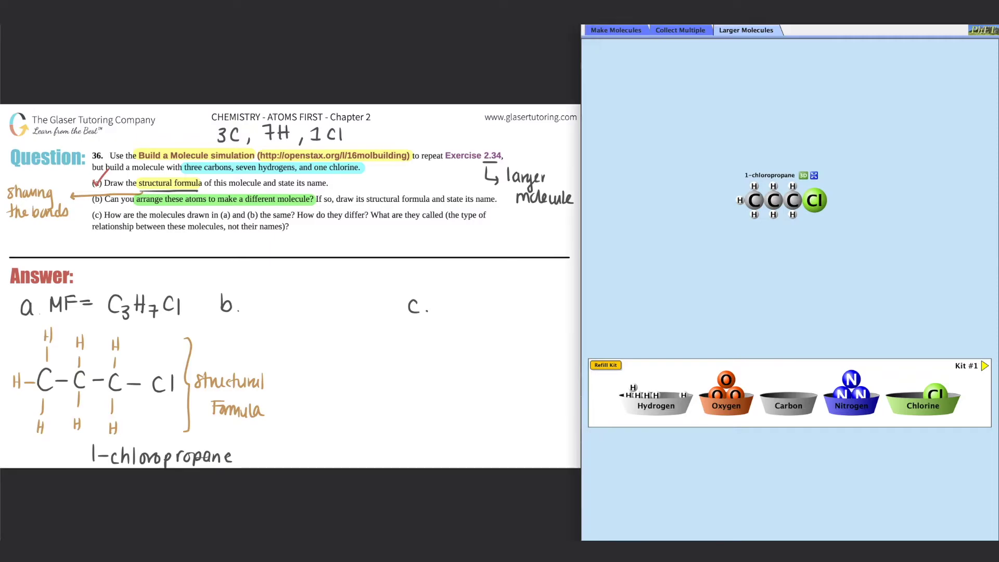
Step: Break the molecule apart and rebuild the three-carbon chain with the chlorine bonded to the middle carbon
click(814, 176)
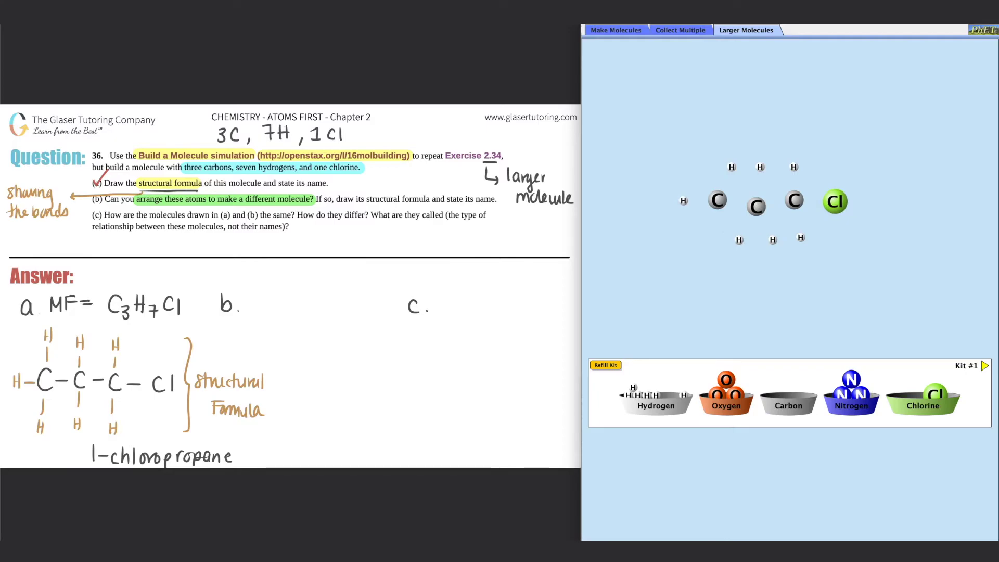
drag(773, 239, 873, 170)
drag(835, 201, 757, 229)
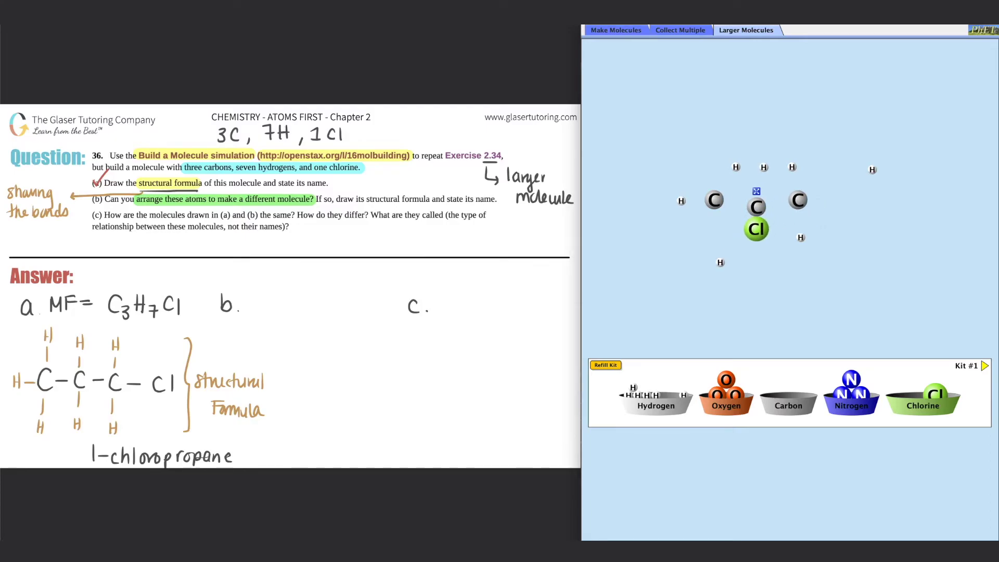
drag(715, 200, 738, 206)
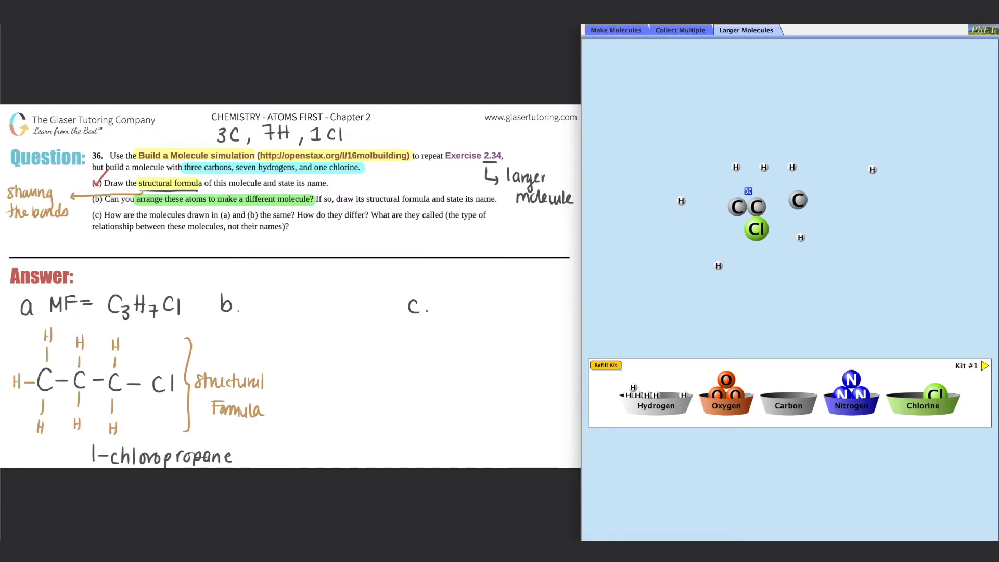
drag(798, 200, 776, 206)
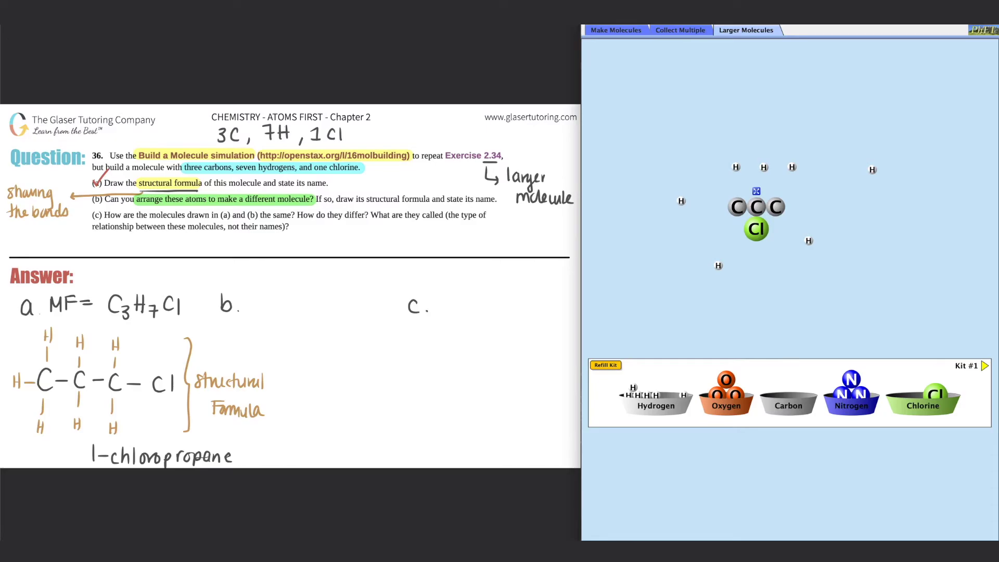
Step: Attach the seven loose hydrogens, three on each end carbon and one on the middle carbon, to form 2-chloropropane
drag(719, 266, 776, 221)
drag(681, 201, 737, 221)
drag(735, 167, 723, 207)
drag(764, 167, 737, 192)
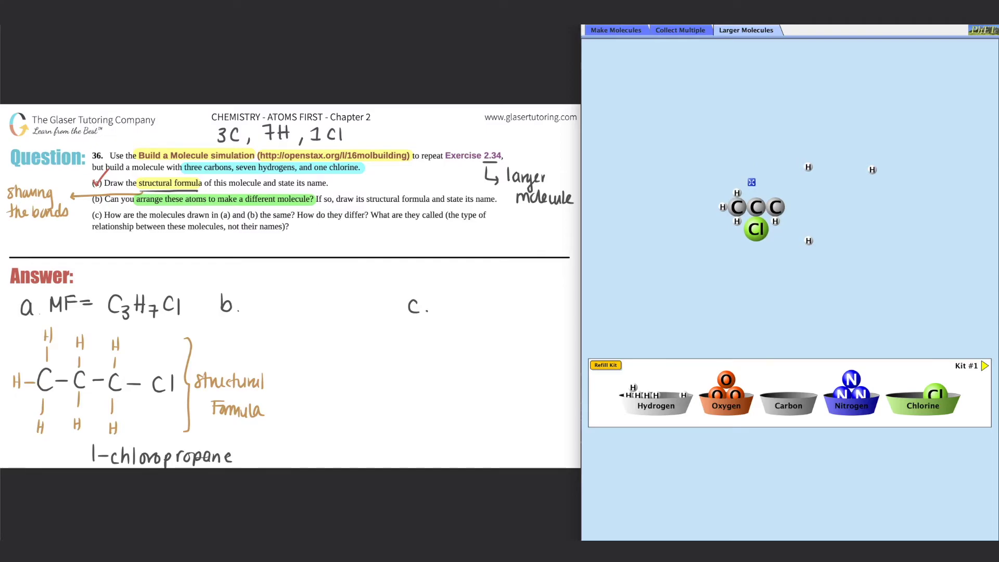
drag(808, 167, 756, 192)
drag(873, 170, 775, 192)
drag(808, 240, 790, 207)
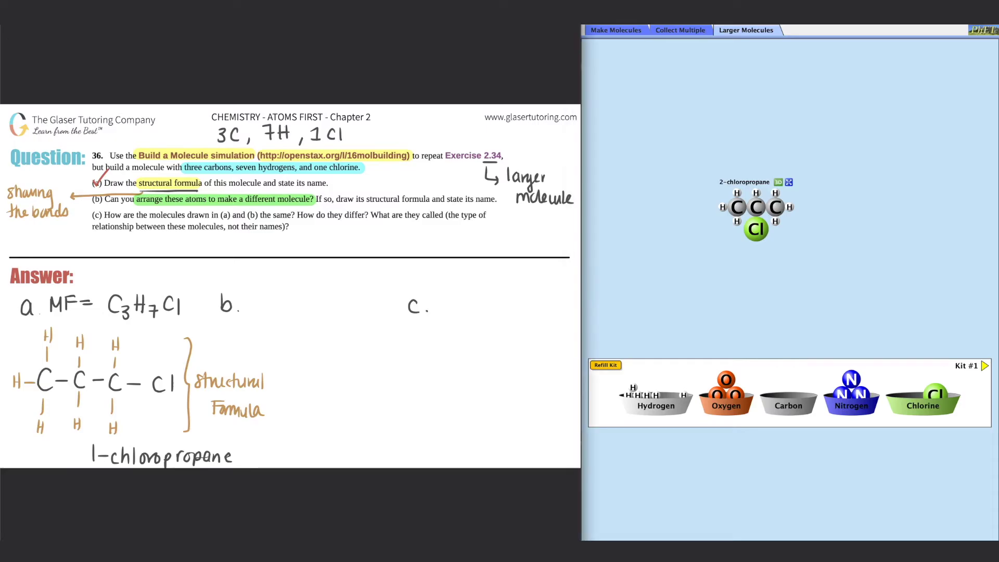
Step: Write the molecular formula "MF = C3H7Cl" beside label b
mouse_move(252, 297)
mouse_down()
mouse_move(254, 312)
mouse_move(267, 312)
mouse_up()
drag(266, 296, 275, 295)
drag(266, 304, 291, 309)
mouse_move(307, 296)
mouse_down()
mouse_move(307, 315)
mouse_move(317, 316)
mouse_up()
drag(325, 300, 325, 309)
mouse_move(331, 307)
mouse_down()
mouse_move(336, 319)
mouse_move(337, 310)
mouse_up()
mouse_move(352, 299)
mouse_down()
mouse_move(344, 311)
mouse_move(355, 314)
mouse_up()
drag(359, 298, 359, 314)
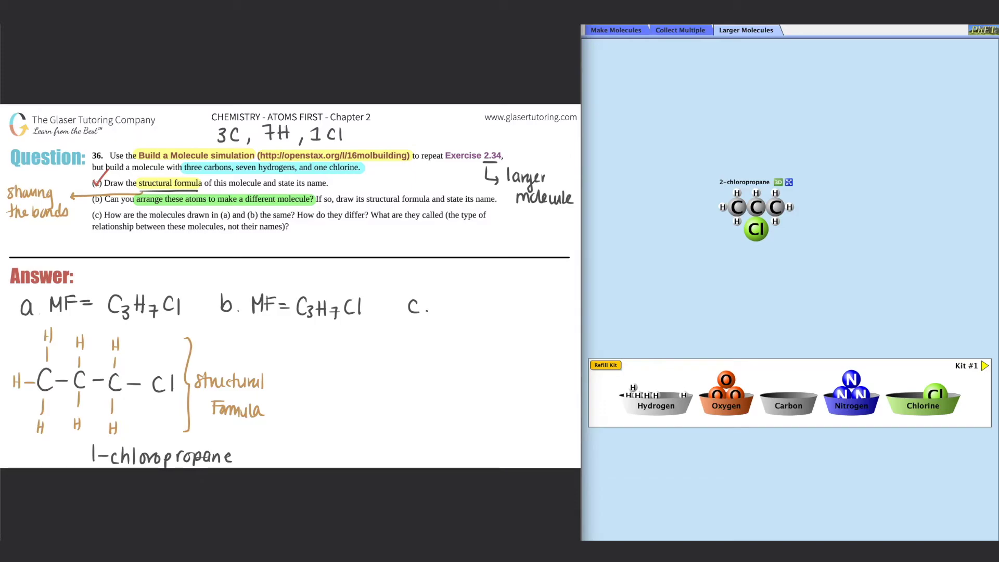
Step: Draw the part b structure as a three-carbon chain with Cl on the middle carbon and seven hydrogens around it
mouse_move(318, 374)
mouse_down()
mouse_move(319, 390)
mouse_move(339, 381)
mouse_move(360, 389)
mouse_up()
mouse_move(366, 380)
mouse_down()
mouse_move(397, 389)
mouse_move(353, 417)
mouse_move(362, 440)
mouse_up()
mouse_move(395, 393)
mouse_down()
mouse_move(393, 437)
mouse_move(401, 430)
mouse_up()
drag(403, 422, 402, 436)
drag(400, 387, 413, 386)
mouse_move(419, 379)
mouse_down()
mouse_move(420, 393)
mouse_move(426, 385)
mouse_up()
drag(426, 376, 426, 393)
mouse_move(387, 355)
mouse_down()
mouse_move(387, 368)
mouse_move(390, 342)
mouse_up()
drag(390, 335, 391, 349)
mouse_move(310, 352)
mouse_down()
mouse_move(311, 363)
mouse_move(315, 344)
mouse_up()
drag(305, 336, 317, 335)
mouse_move(295, 377)
mouse_down()
mouse_move(308, 377)
mouse_move(282, 385)
mouse_up()
drag(280, 382, 292, 381)
mouse_move(288, 373)
mouse_down()
mouse_move(313, 418)
mouse_move(309, 434)
mouse_up()
drag(315, 420, 316, 436)
mouse_move(353, 358)
mouse_down()
mouse_move(352, 366)
mouse_move(350, 352)
mouse_up()
drag(354, 338, 354, 353)
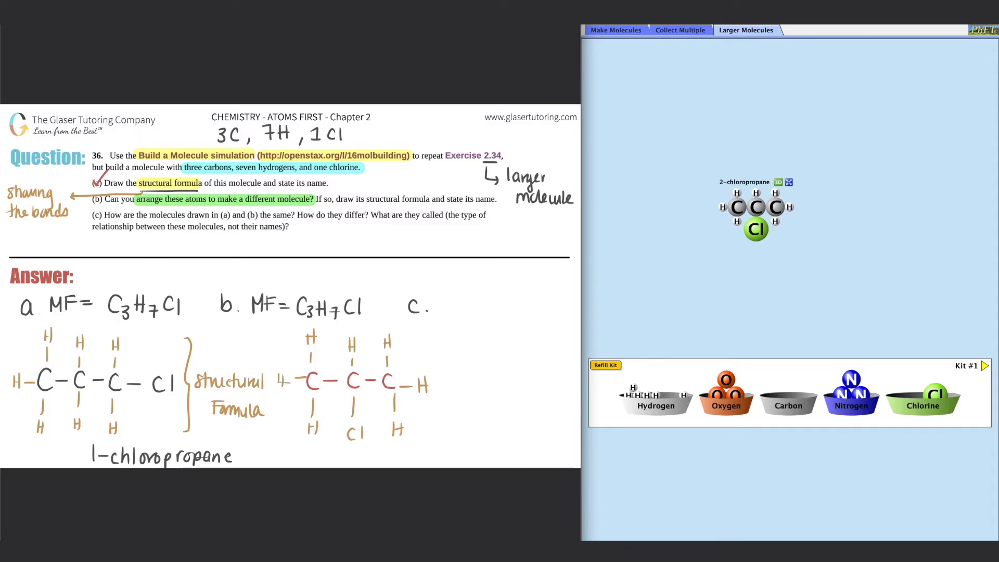
Step: Bracket the part b structure toward the "Structural Formula" label and add two curved arrows above the label
drag(283, 350, 275, 422)
mouse_move(249, 363)
mouse_down()
mouse_move(264, 362)
mouse_move(242, 370)
mouse_up()
drag(240, 362, 249, 371)
drag(208, 343, 225, 360)
drag(219, 355, 232, 355)
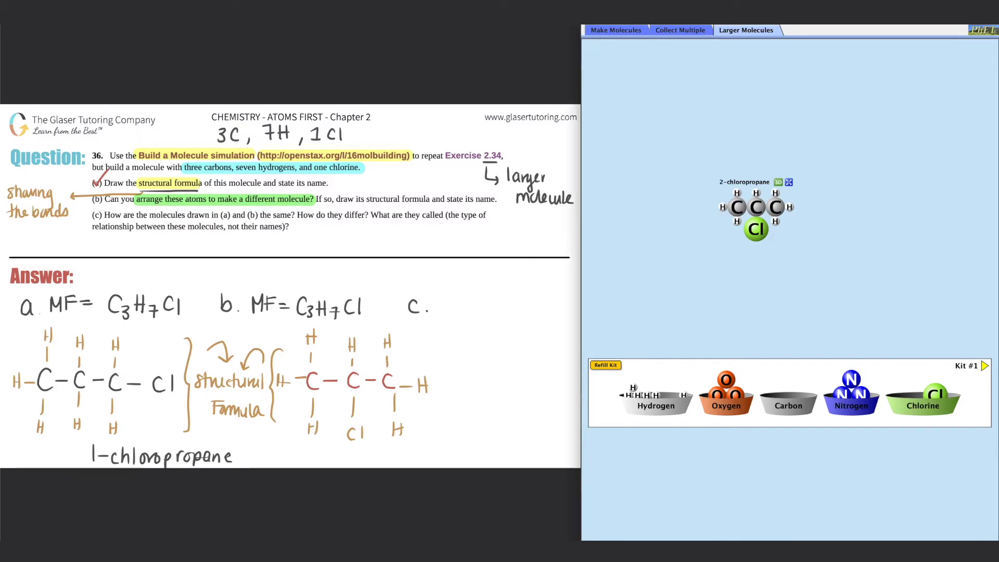
Step: View the 2-chloropropane molecule in 3D as a ball-and-stick model, and close the 3D view
click(778, 182)
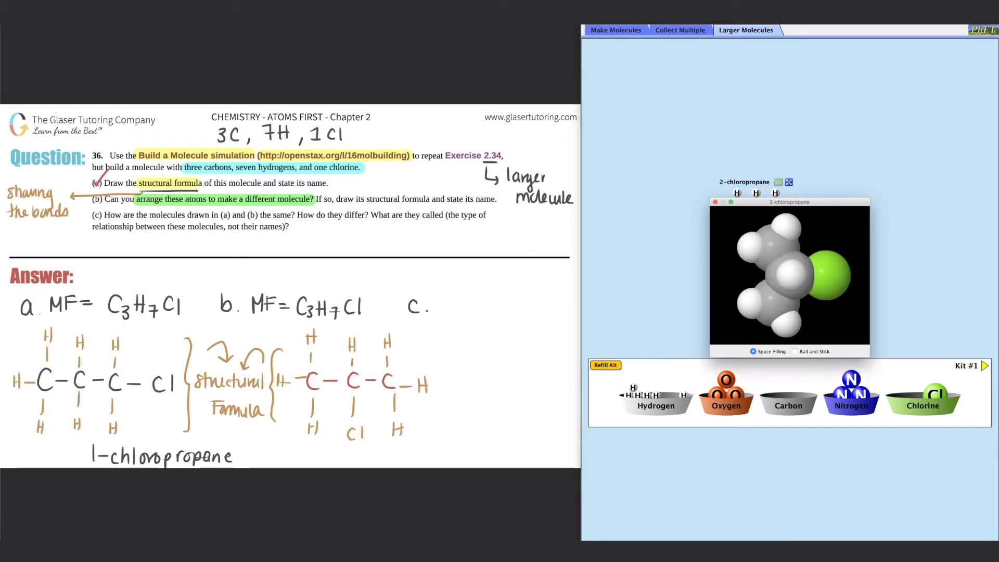
click(795, 352)
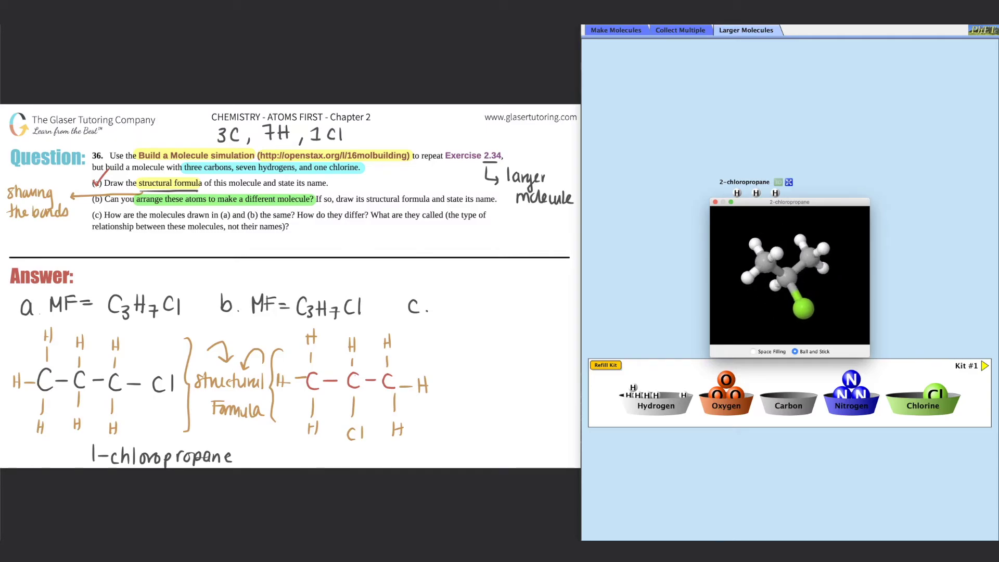
key(super+w)
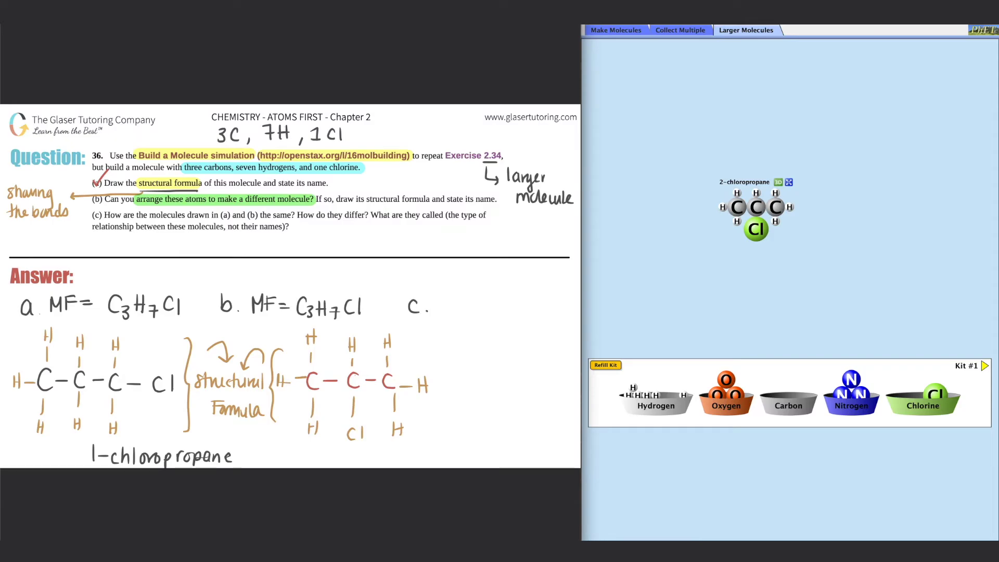
Step: Write the name "2-chloropropane" in red beneath the part b structure
drag(314, 449, 342, 461)
drag(349, 448, 356, 462)
mouse_move(359, 449)
mouse_down()
mouse_move(359, 462)
mouse_move(425, 461)
mouse_up()
drag(433, 453, 443, 460)
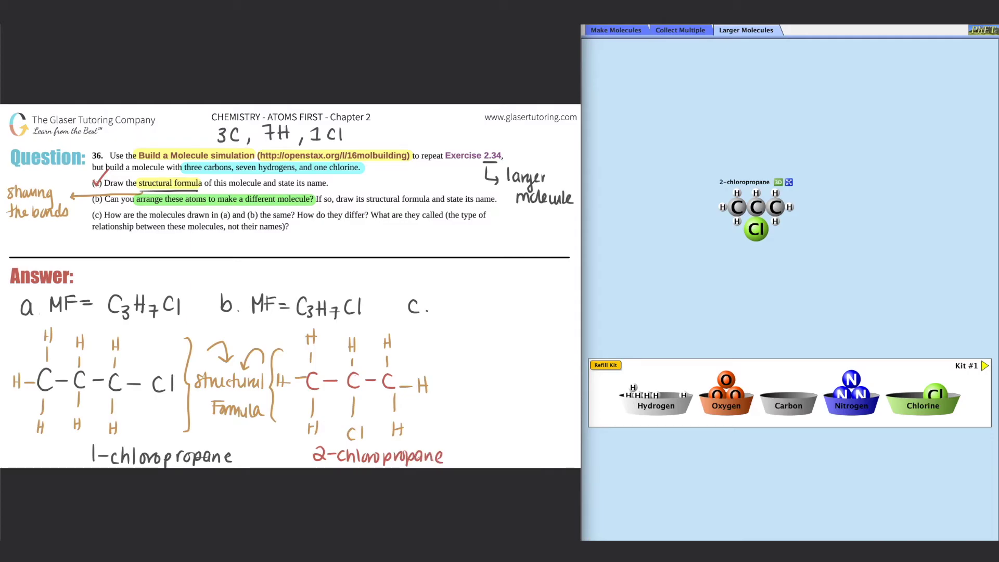
Step: Underline "structural formula" and "state its name" in red in question part (b), and tick off its label
drag(367, 204, 490, 204)
drag(96, 198, 110, 186)
Step: Highlight "the same?" and both C3H7Cl formulas in cyan, and write "Same: MF stayed the same" beside label c
drag(259, 214, 295, 214)
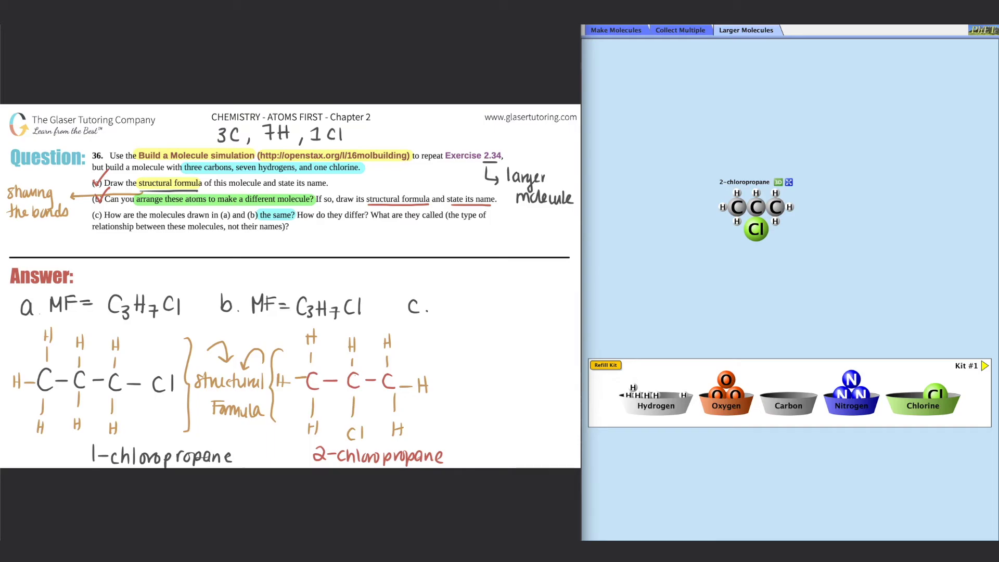
drag(102, 305, 187, 304)
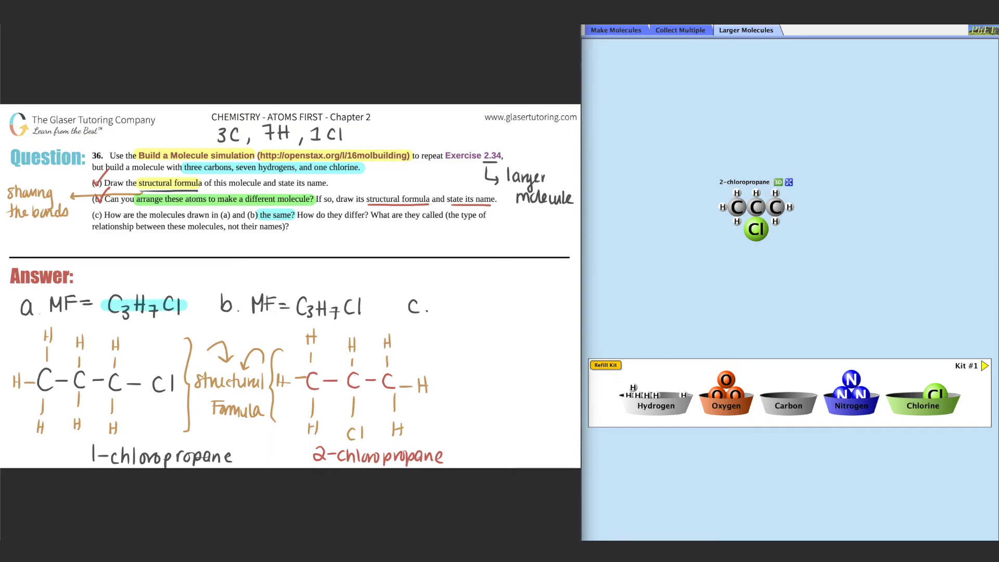
drag(296, 306, 366, 306)
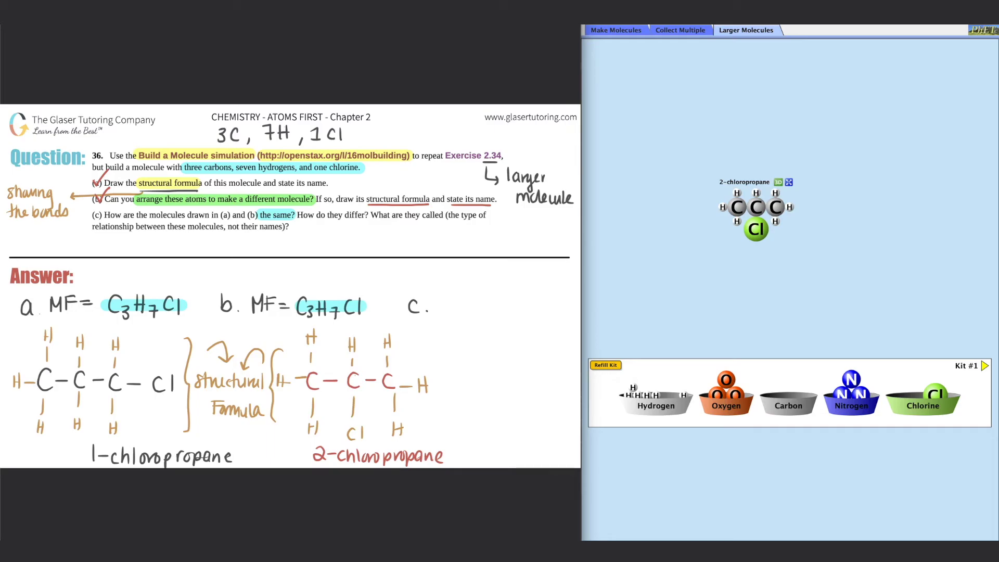
mouse_move(437, 272)
mouse_down()
mouse_move(437, 292)
mouse_move(479, 280)
mouse_move(508, 290)
mouse_move(516, 271)
mouse_move(553, 300)
mouse_move(565, 283)
mouse_move(570, 290)
mouse_move(458, 317)
mouse_move(526, 315)
mouse_up()
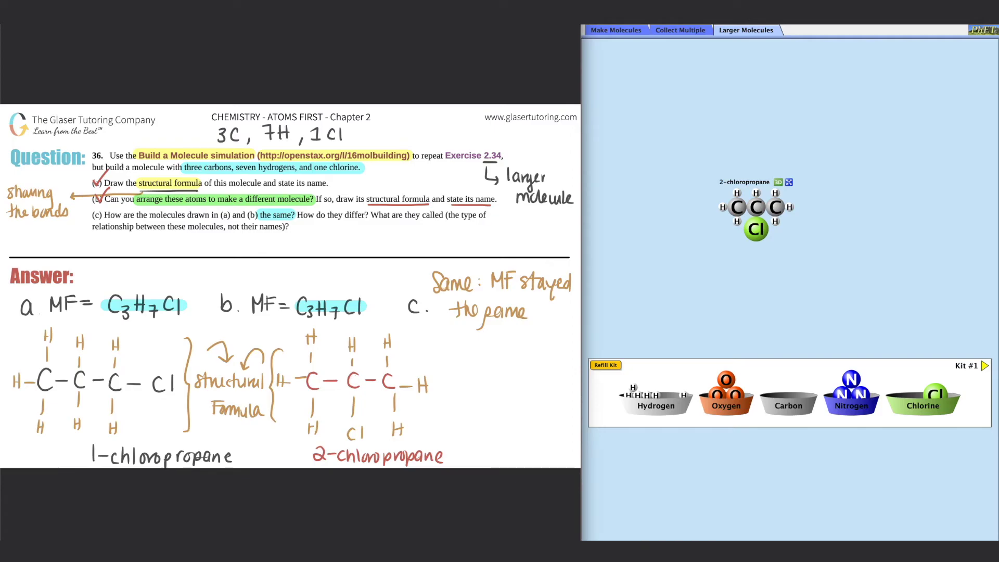
Step: Tick off "the same?", highlight "they differ?" in cyan in question part (c), and write the heading "difference:" under the part c answer
drag(283, 207, 368, 215)
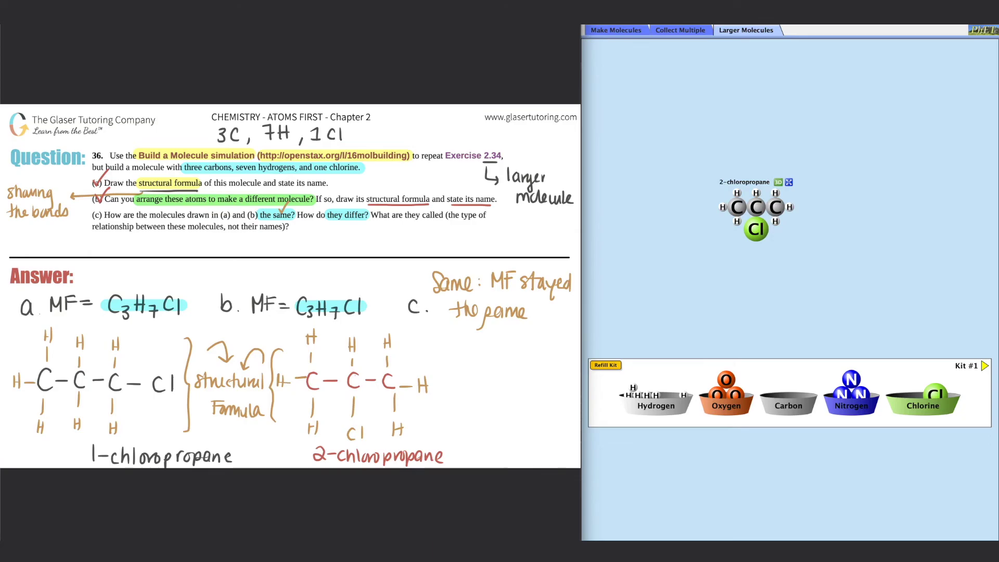
mouse_move(439, 337)
mouse_down()
mouse_move(436, 356)
mouse_move(507, 350)
mouse_up()
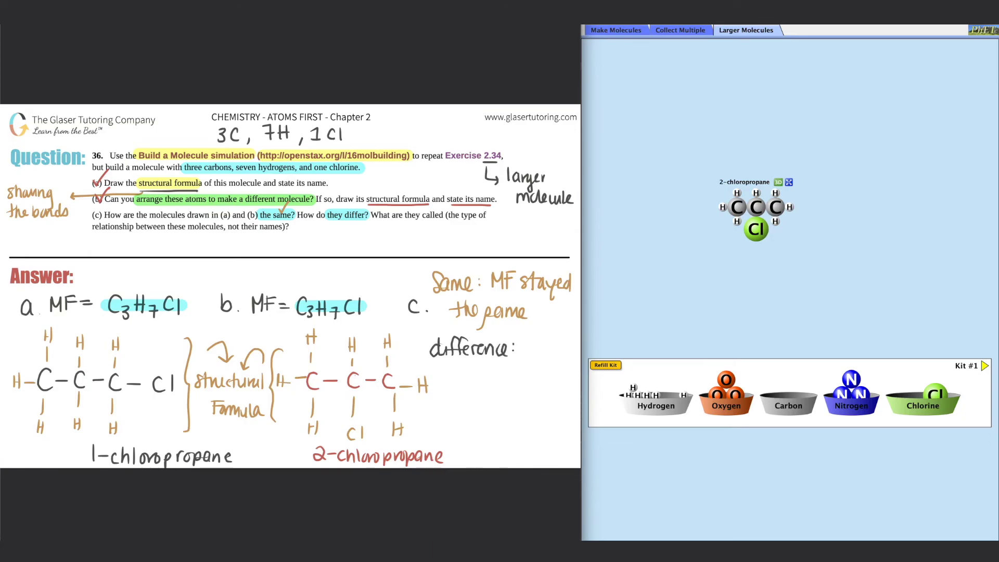